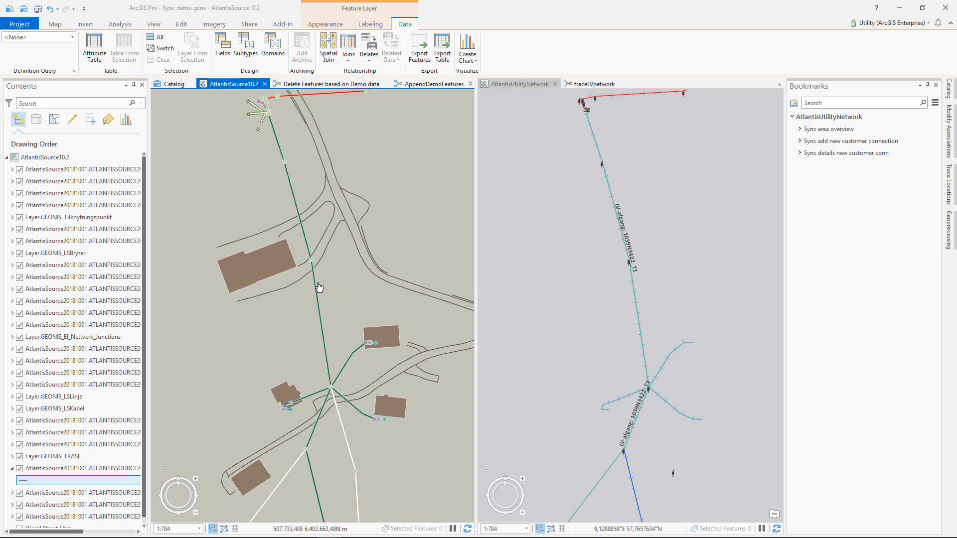
Activate the AtlantisUtilityNetwork map, and in Similix UN Migration Suite examine the feature mapping from Tilknytningspunkt_1 LS_LevPkt to ElectricDistributionDevice.Metering.Watt-hour meter
{"action": "left_click", "coordinate": [523, 86]}
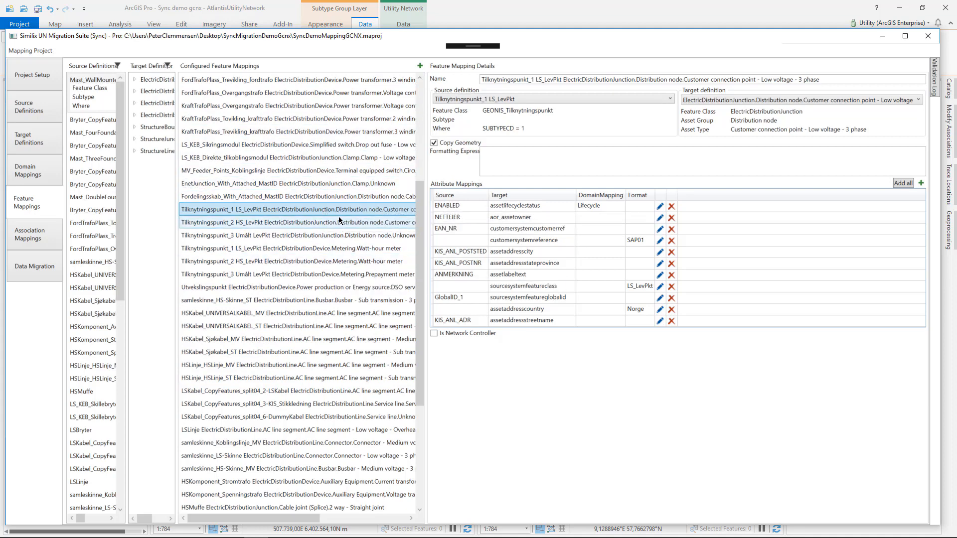
{"action": "left_click", "coordinate": [334, 249]}
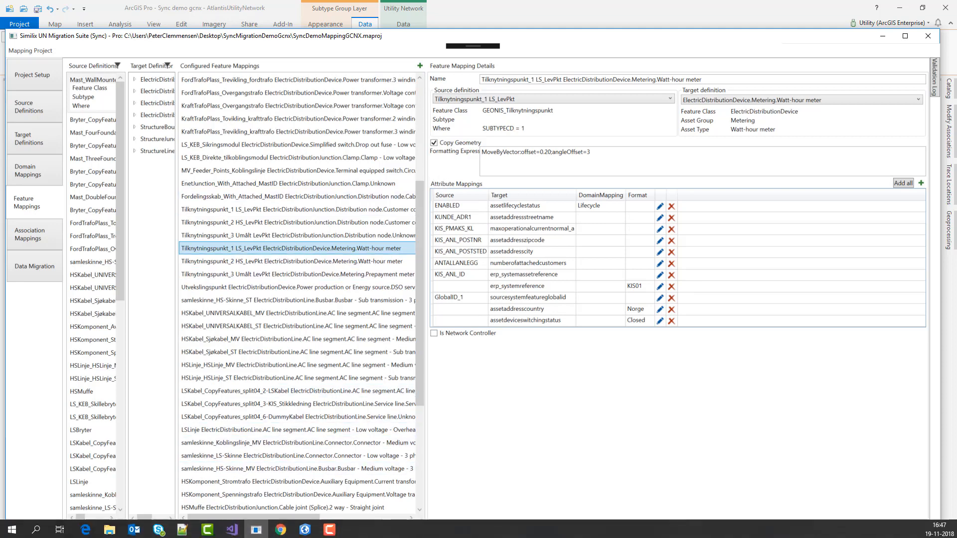
Switch to ArcGIS Pro, validate and run the AppendDemoFeatures model, and inspect the added customer connection in the AtlantisSource10.2 map
{"action": "left_click", "coordinate": [305, 529]}
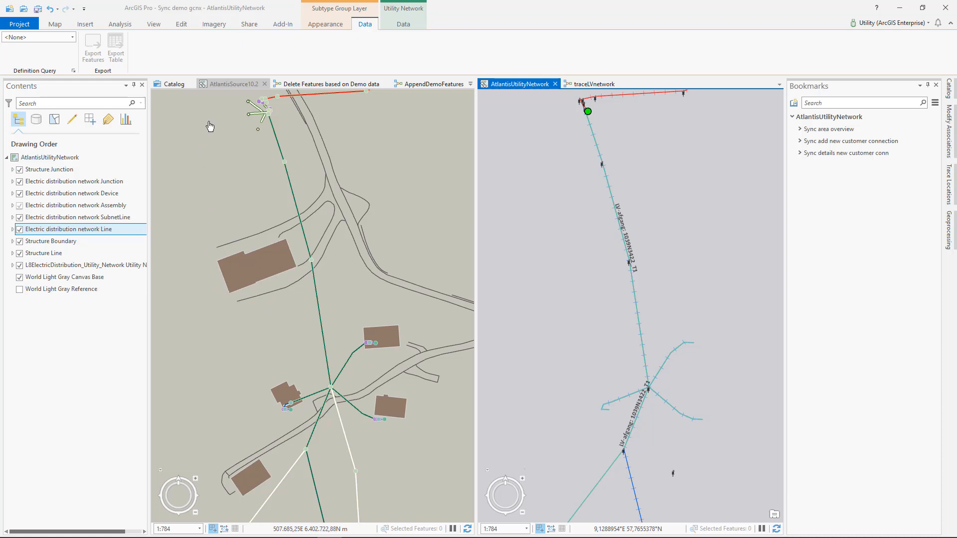
{"action": "left_click", "coordinate": [406, 84]}
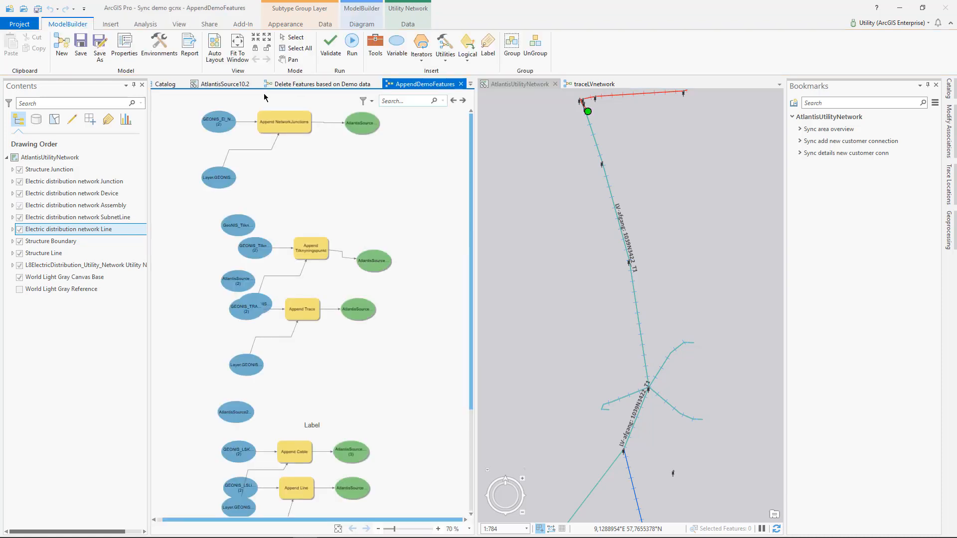
{"action": "left_click", "coordinate": [329, 48]}
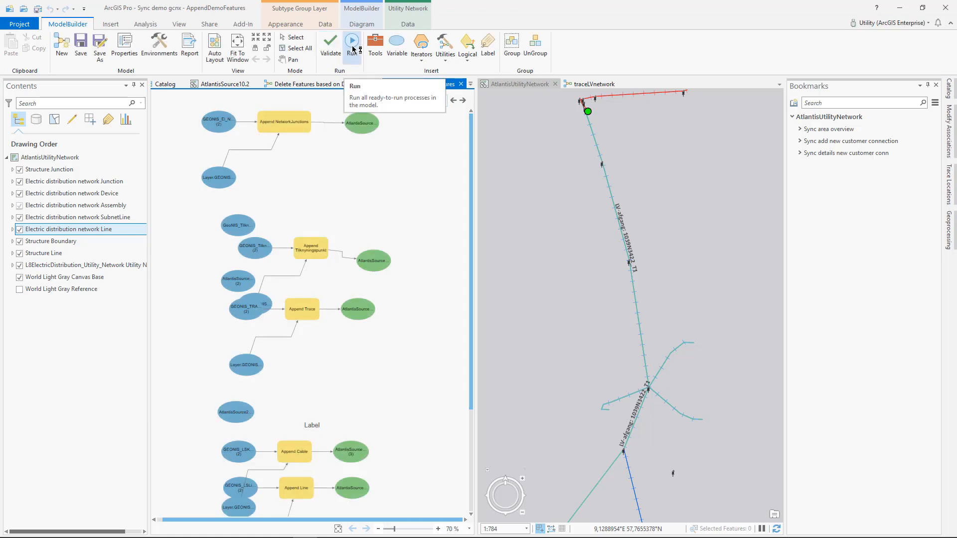
{"action": "left_click", "coordinate": [352, 48]}
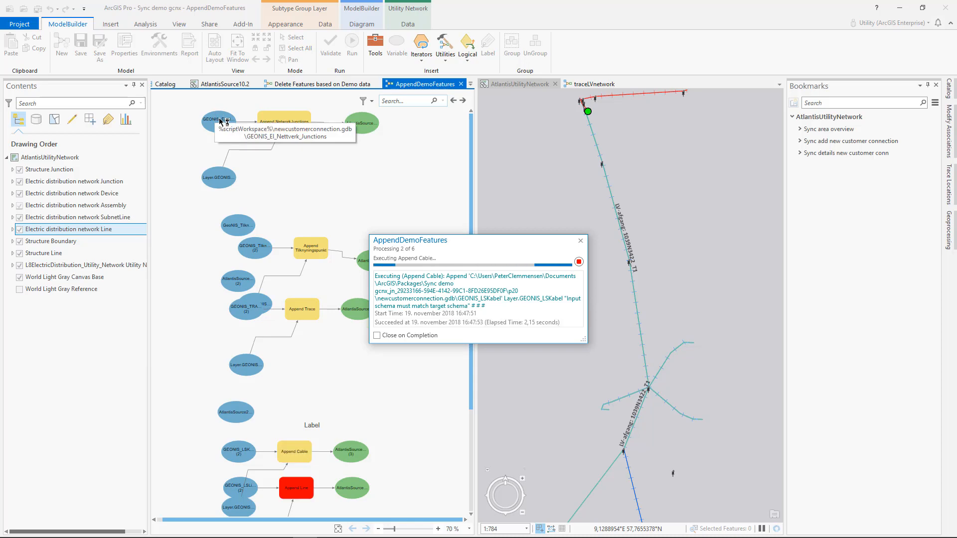
{"action": "left_click", "coordinate": [227, 84]}
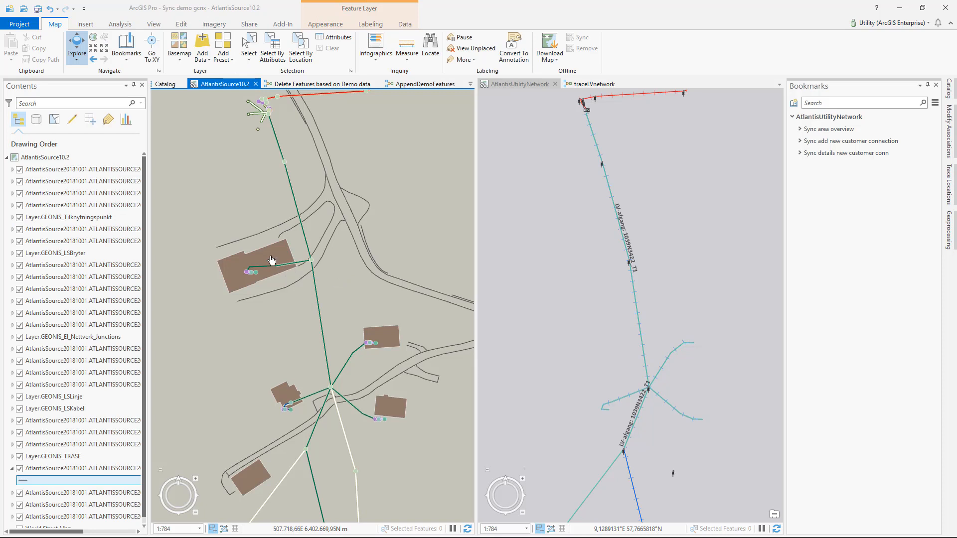
{"action": "scroll", "coordinate": [272, 261], "scroll_direction": "up", "scroll_amount": 3}
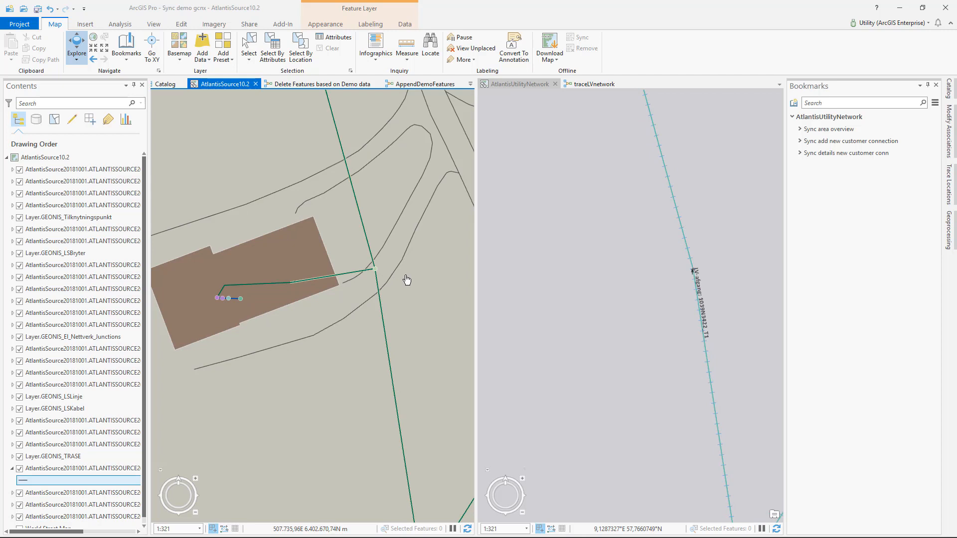
Switch to the Similix UN Migration Suite and start the data migration sync to the AtlantisSync02 feature service
{"action": "mouse_move", "coordinate": [328, 531]}
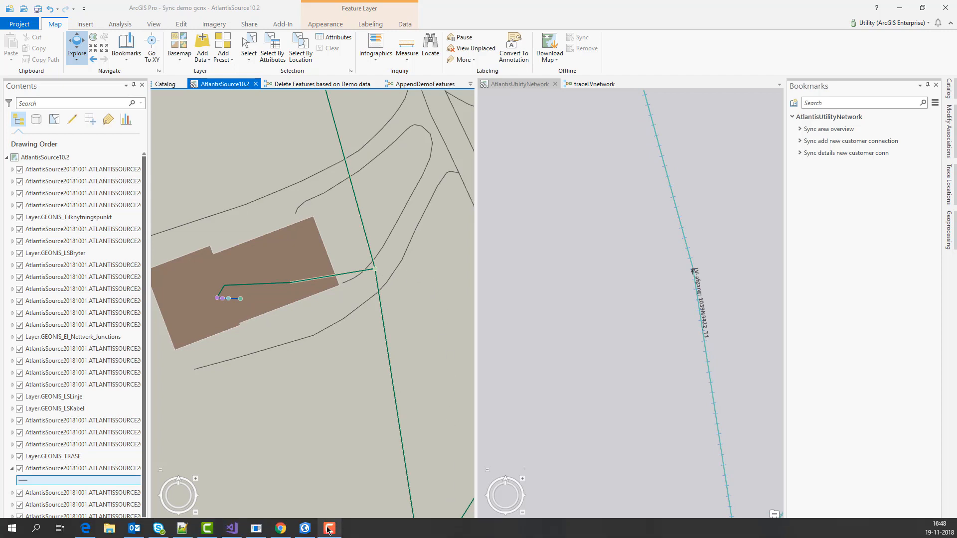
{"action": "left_click", "coordinate": [257, 529]}
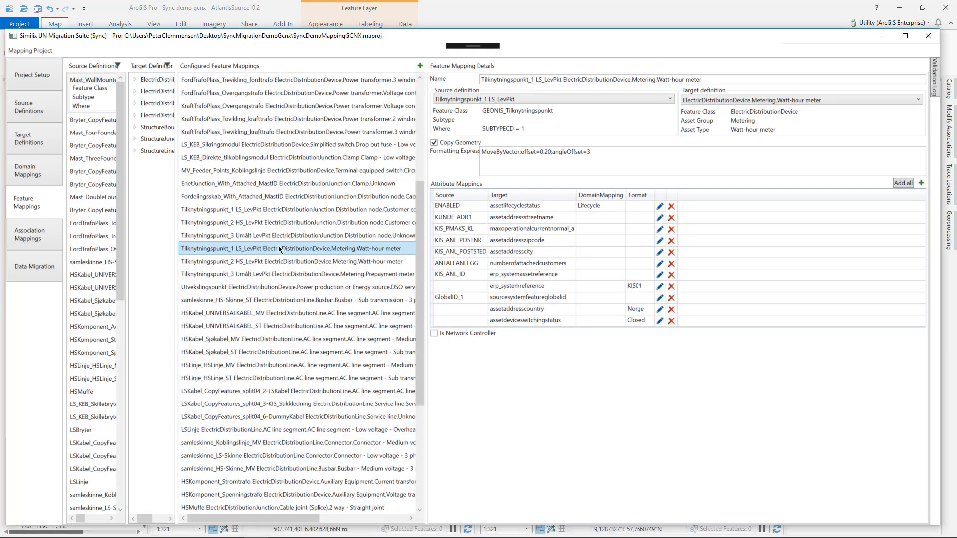
{"action": "left_click", "coordinate": [31, 269]}
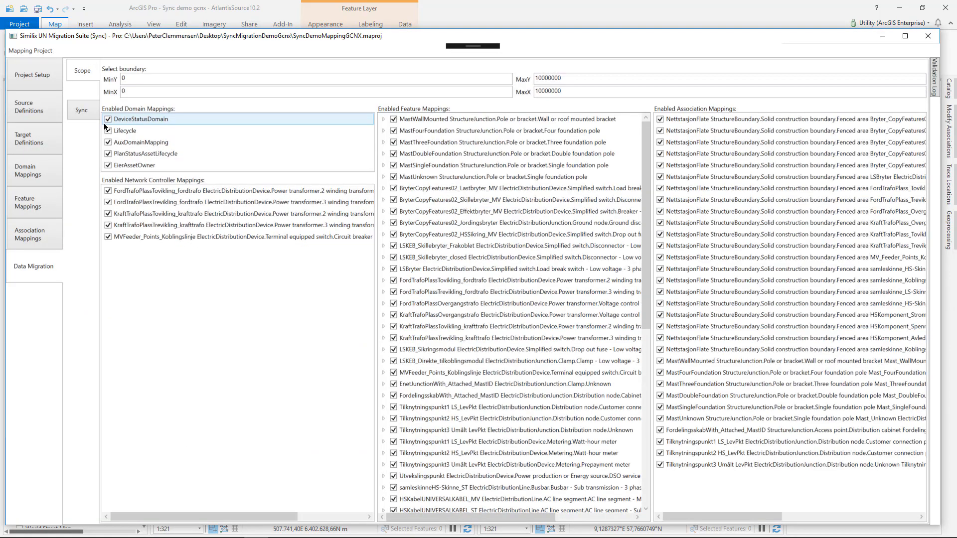
{"action": "left_click", "coordinate": [82, 117]}
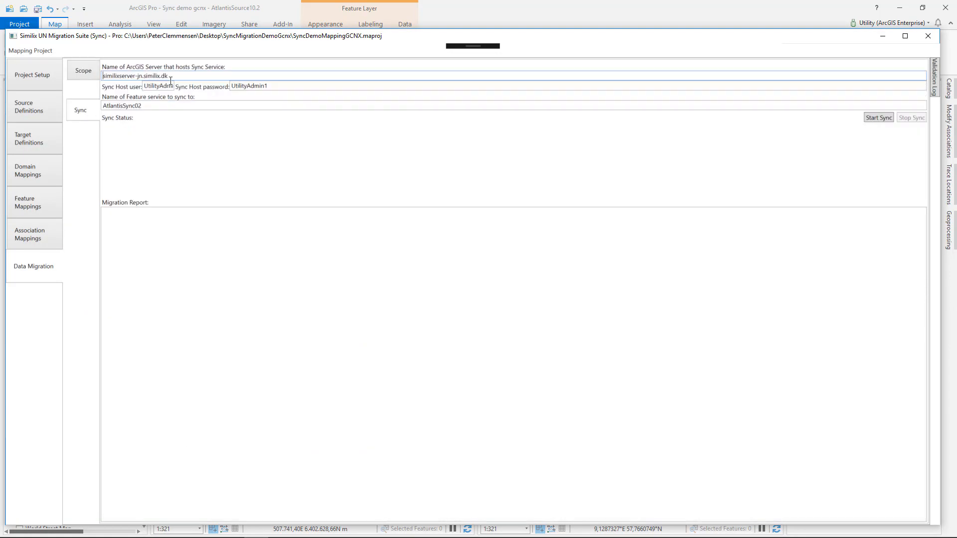
{"action": "left_click", "coordinate": [875, 119]}
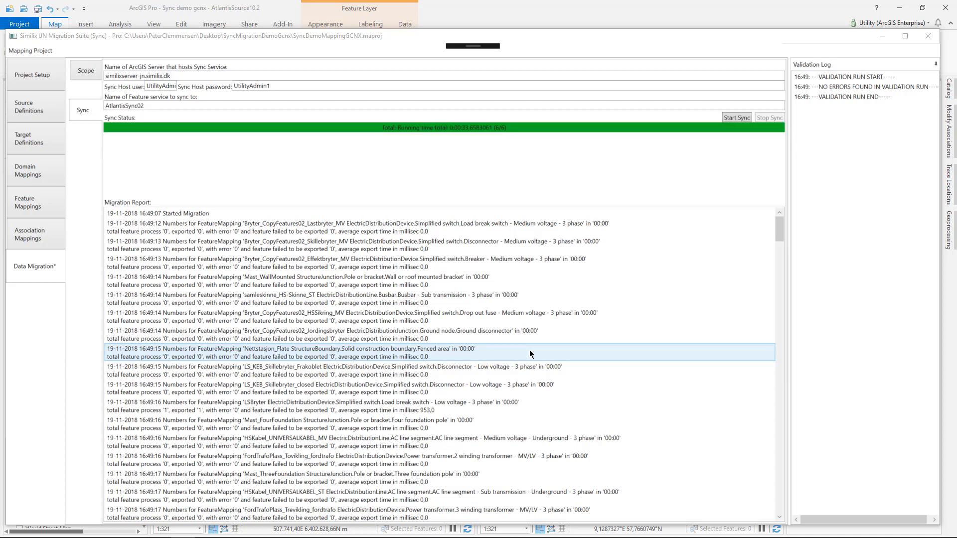
Return to ArcGIS Pro and refresh the sde.DEFAULT (AtlantisSync02) data source in the AtlantisUtilityNetwork map
{"action": "left_click", "coordinate": [479, 10]}
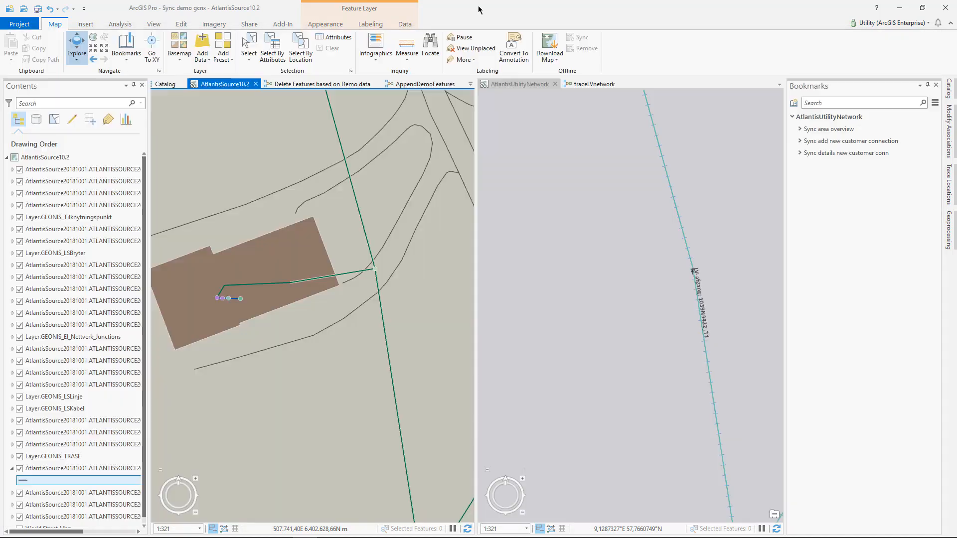
{"action": "left_click", "coordinate": [505, 86]}
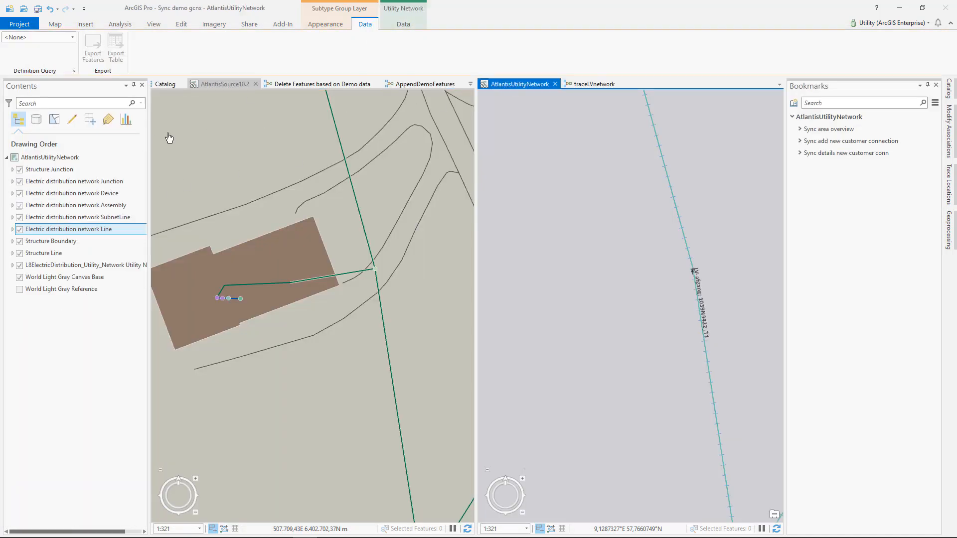
{"action": "left_click", "coordinate": [36, 119]}
{"action": "right_click", "coordinate": [53, 170]}
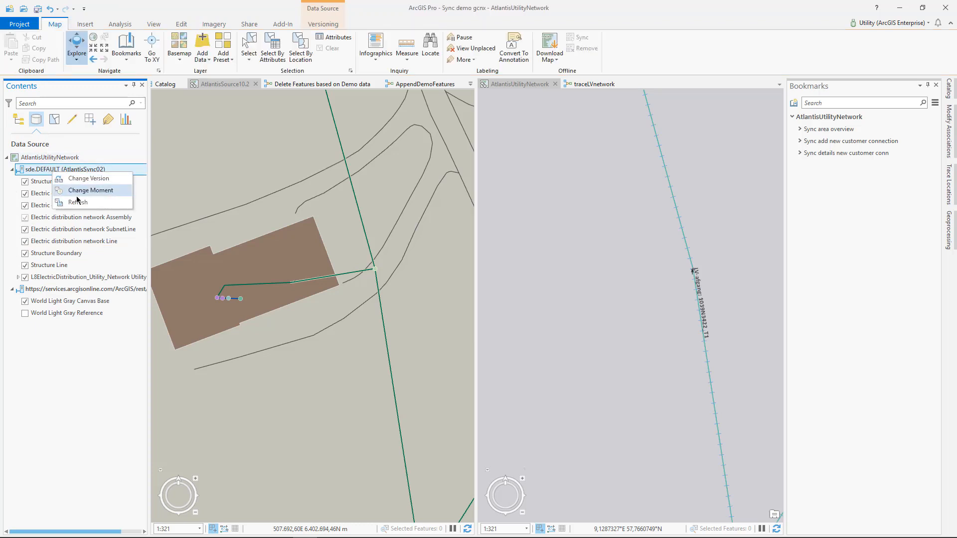
{"action": "left_click", "coordinate": [78, 206]}
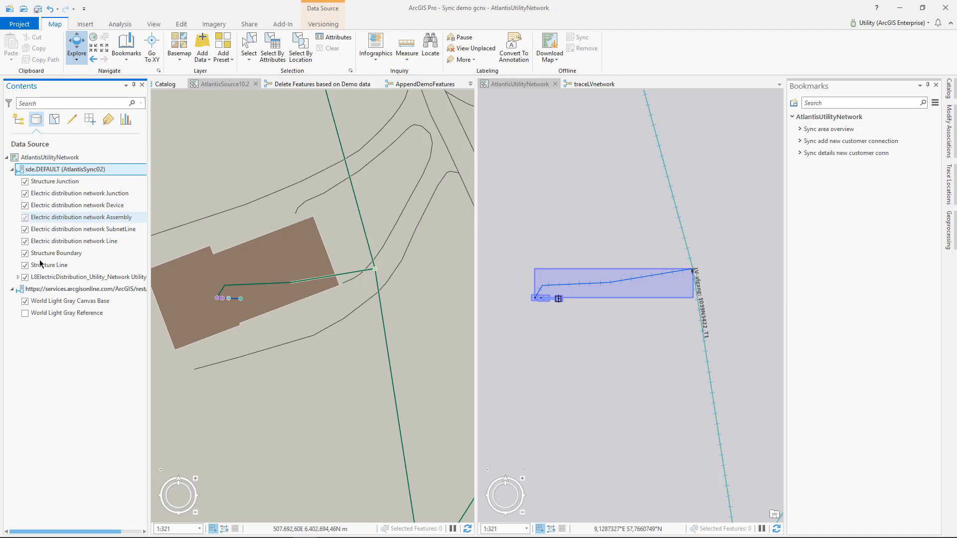
Validate the network topology of the L8ElectricDistribution utility network in the current map extent
{"action": "left_click", "coordinate": [59, 279]}
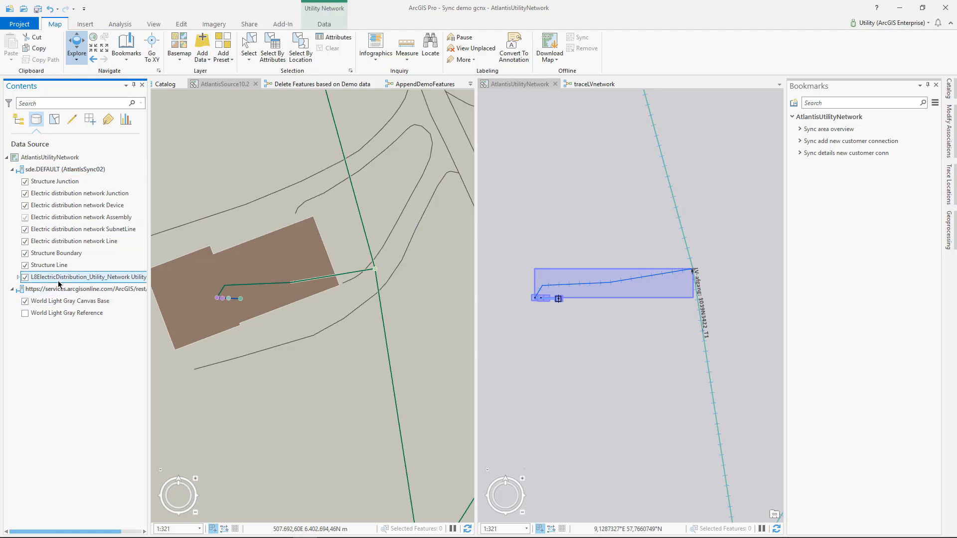
{"action": "left_click", "coordinate": [324, 24]}
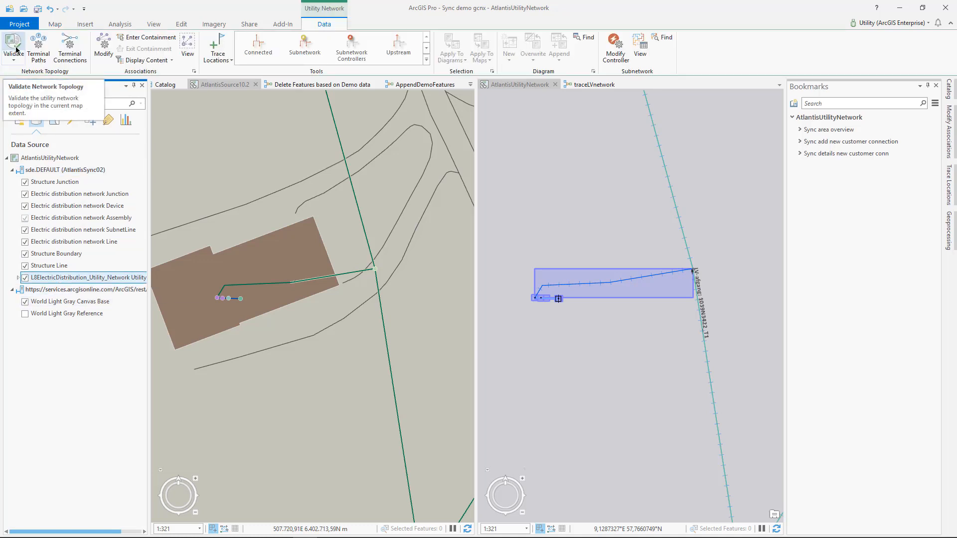
{"action": "left_click", "coordinate": [15, 49]}
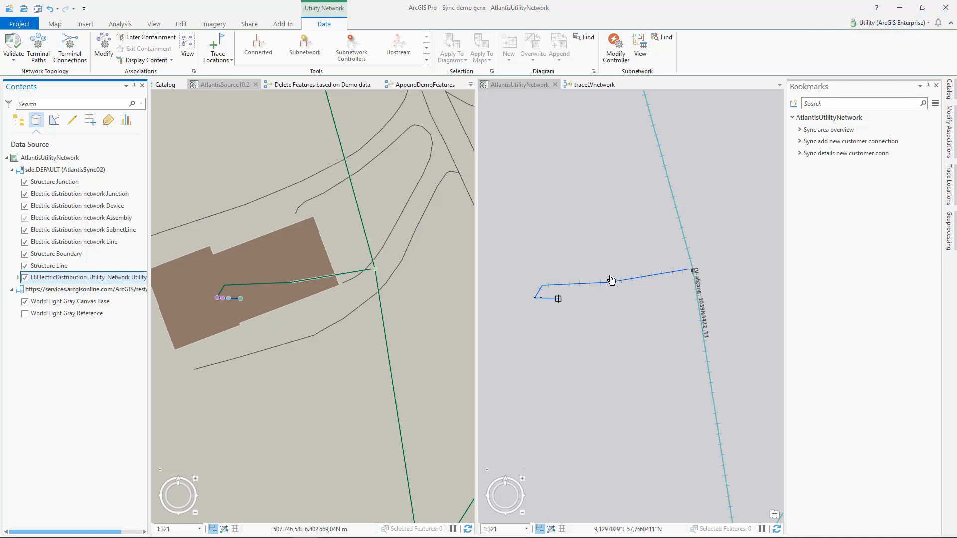
Open the Update Subnetwork geoprocessing tool with the L8ElectricDistribution utility network as input and ElectricDistribution as the domain network
{"action": "left_click", "coordinate": [948, 231]}
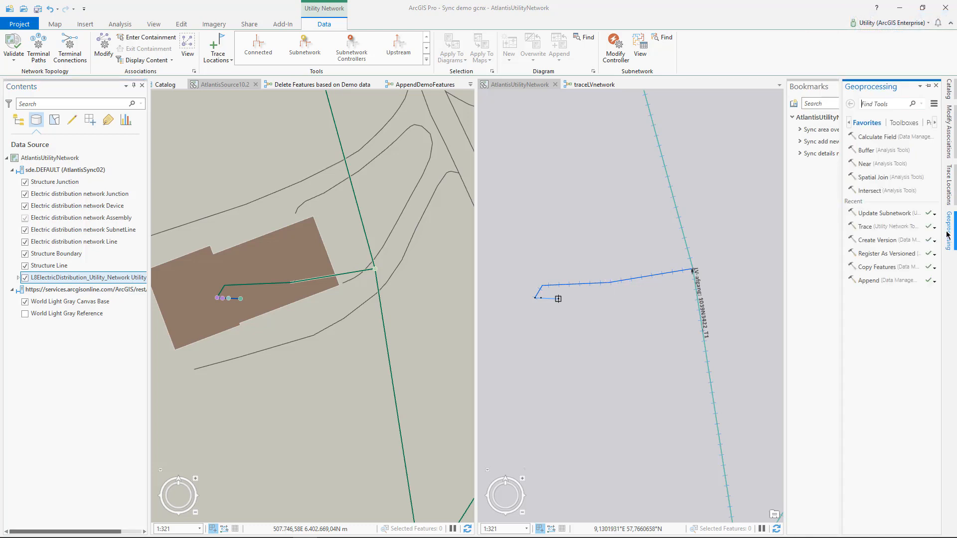
{"action": "left_click", "coordinate": [885, 213]}
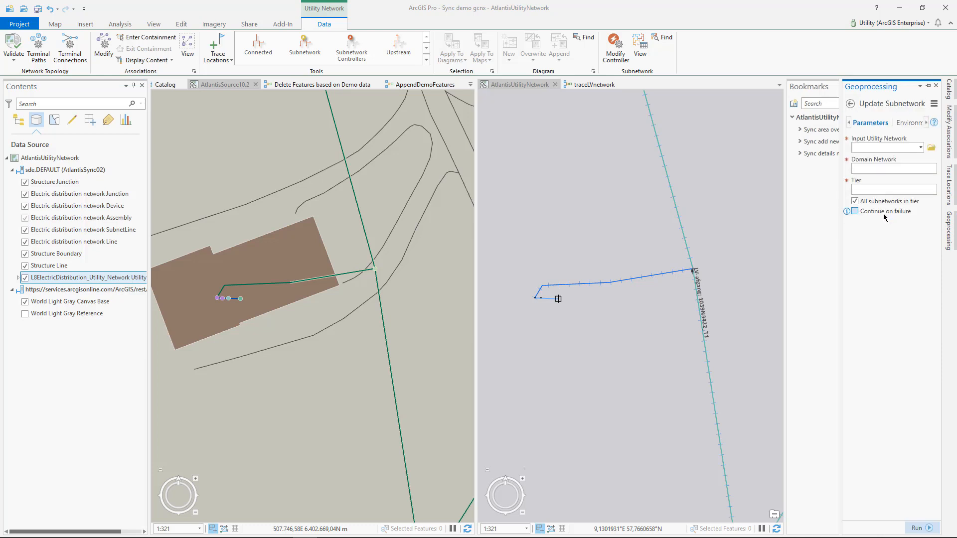
{"action": "left_click", "coordinate": [920, 149]}
{"action": "left_click", "coordinate": [915, 160]}
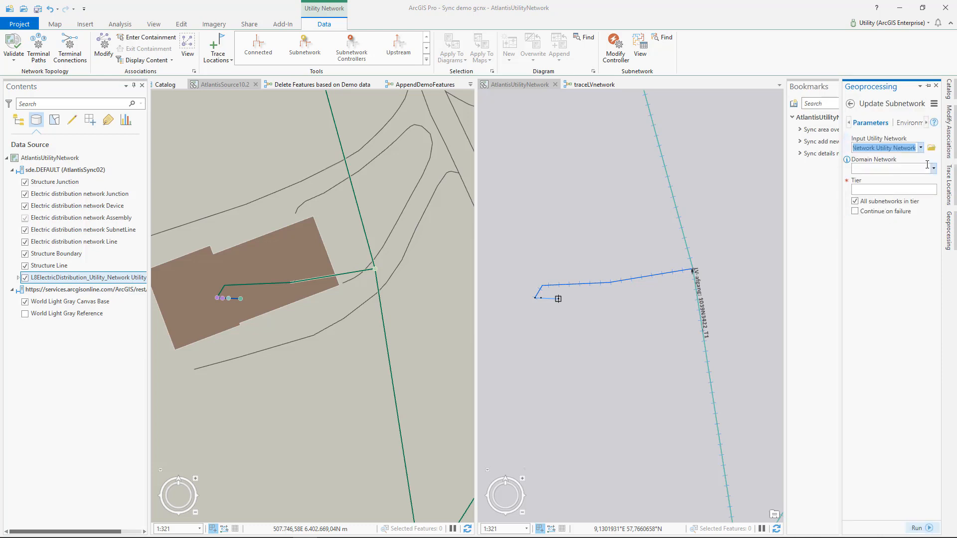
{"action": "left_click", "coordinate": [933, 169]}
{"action": "left_click", "coordinate": [913, 182]}
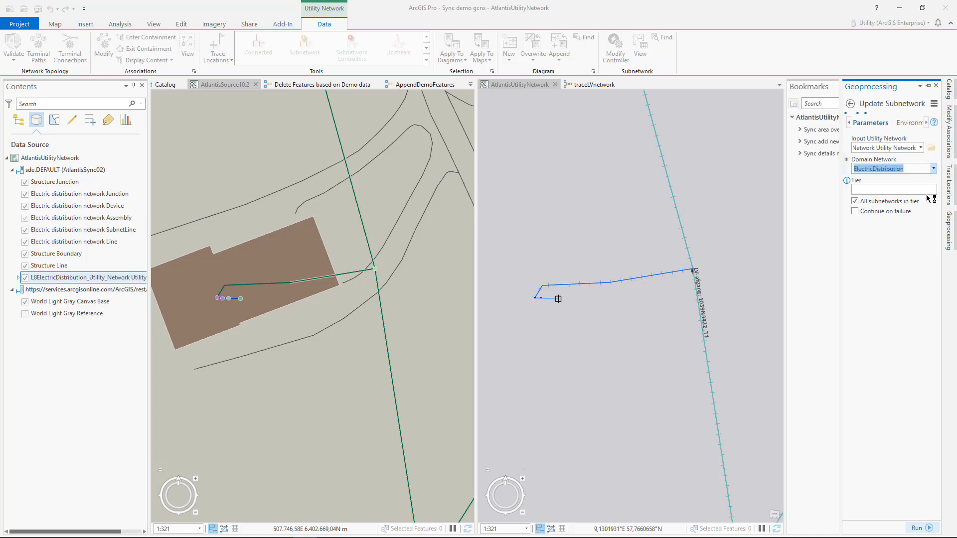
Update only subnetwork 1039N3422_T1 in the Low voltage mesh tier, with the option for all subnetworks in the tier turned off
{"action": "left_click", "coordinate": [933, 190]}
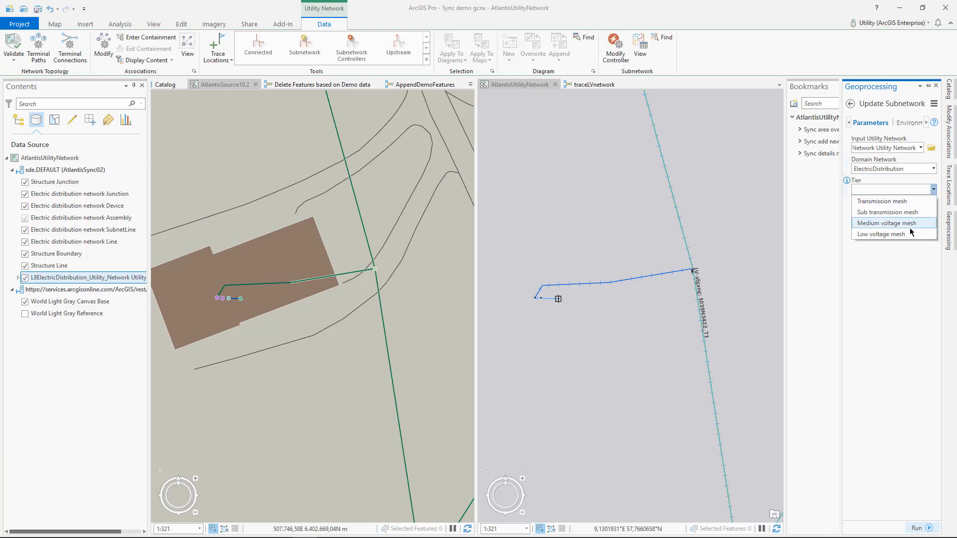
{"action": "left_click", "coordinate": [915, 233]}
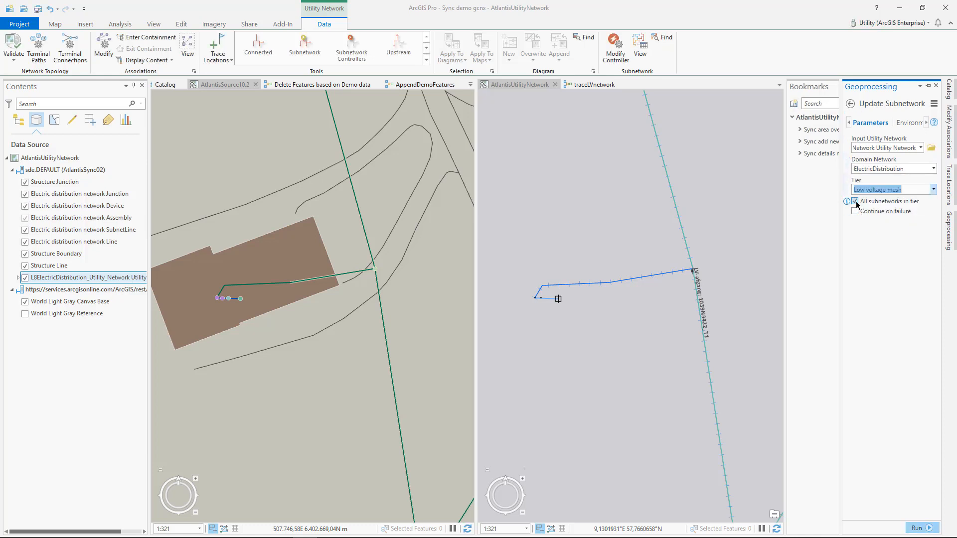
{"action": "left_click", "coordinate": [855, 202]}
{"action": "left_click", "coordinate": [933, 221]}
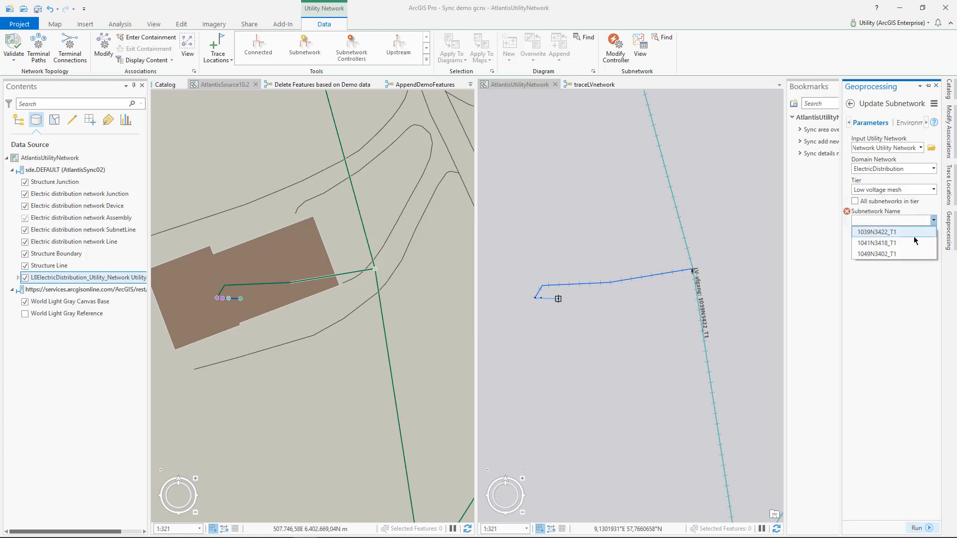
{"action": "left_click", "coordinate": [913, 237]}
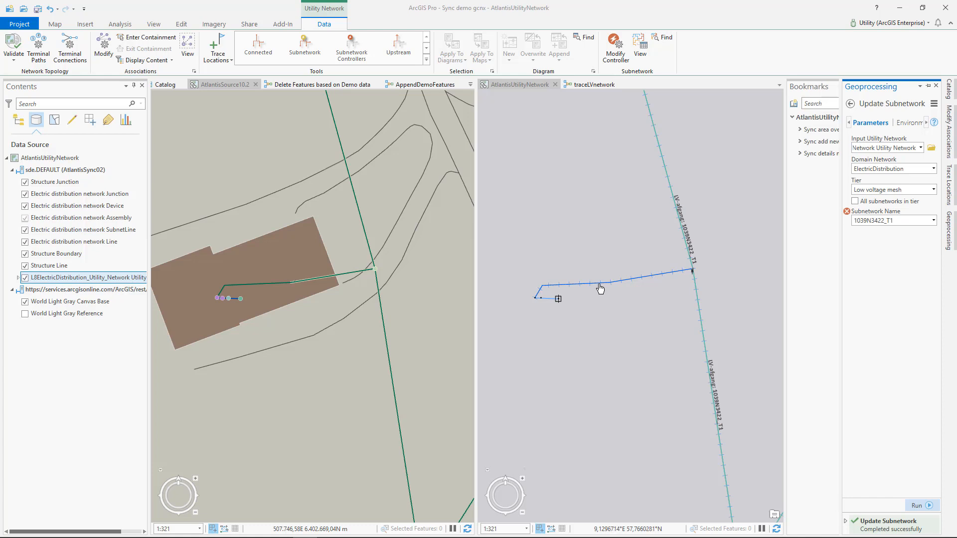
Hide the Electric distribution network SubnetLine layer in the AtlantisUtilityNetwork map
{"action": "scroll", "coordinate": [600, 284], "scroll_direction": "down", "scroll_amount": 2}
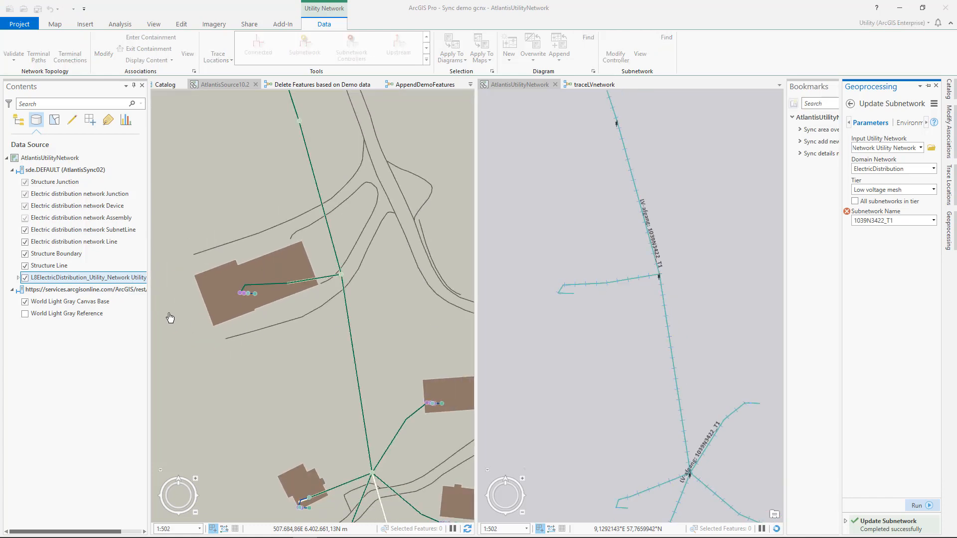
{"action": "left_click", "coordinate": [25, 231]}
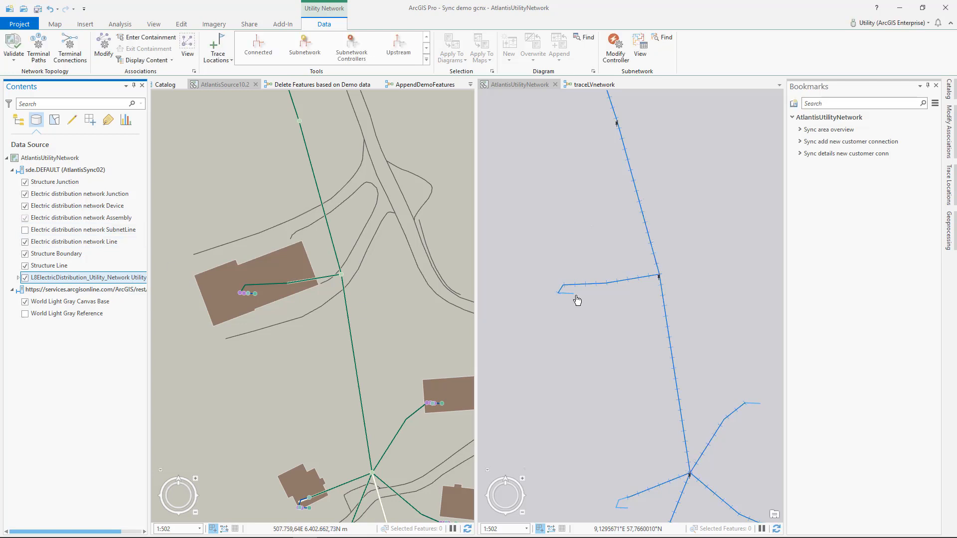
Display the utility network associations around the connection point and meter at the end of the new customer service line
{"action": "scroll", "coordinate": [563, 298], "scroll_direction": "up", "scroll_amount": 3}
{"action": "scroll", "coordinate": [564, 300], "scroll_direction": "up", "scroll_amount": 5}
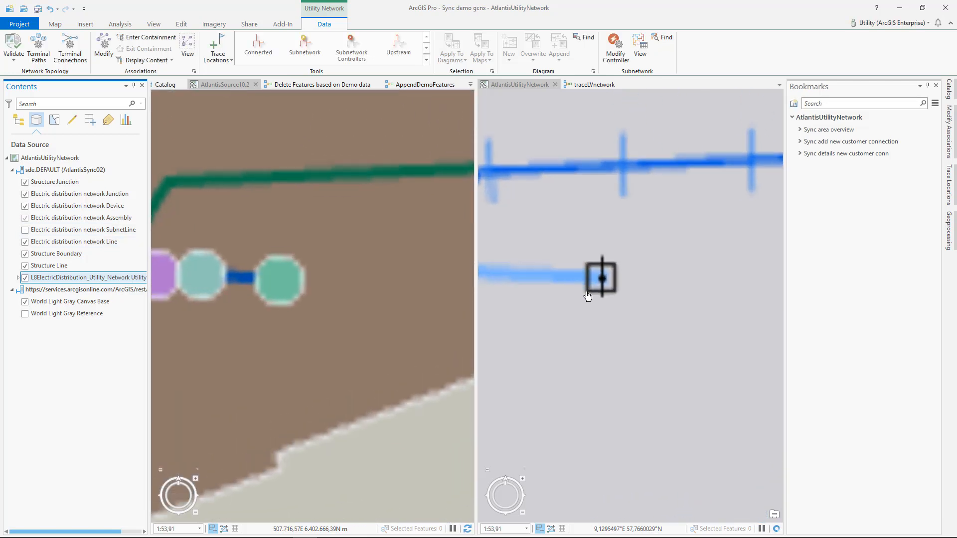
{"action": "scroll", "coordinate": [607, 279], "scroll_direction": "up", "scroll_amount": 2}
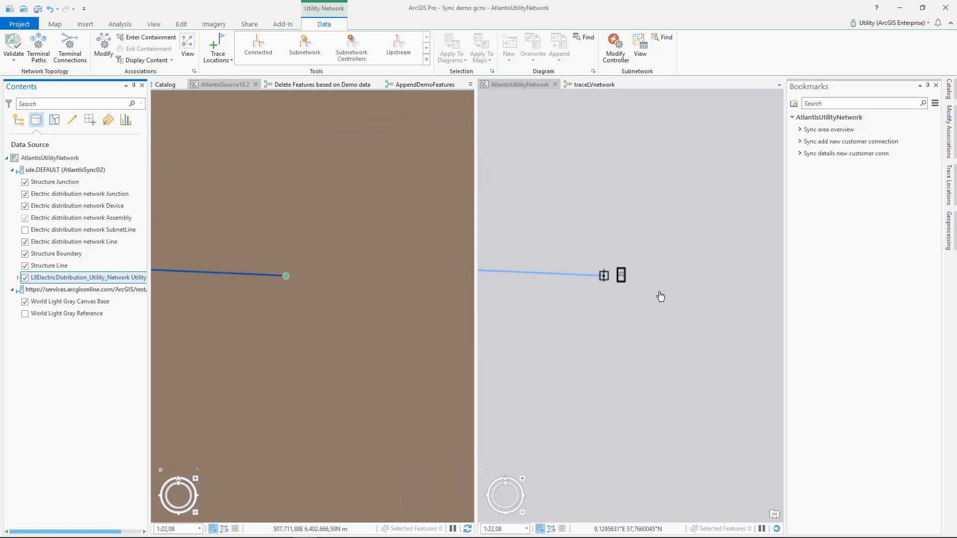
{"action": "scroll", "coordinate": [621, 269], "scroll_direction": "up", "scroll_amount": 2}
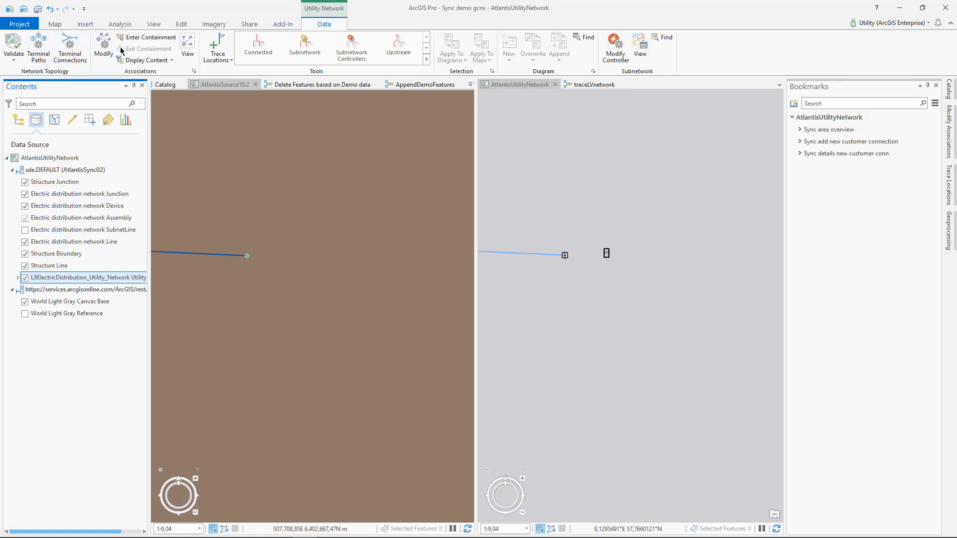
{"action": "left_click", "coordinate": [187, 45]}
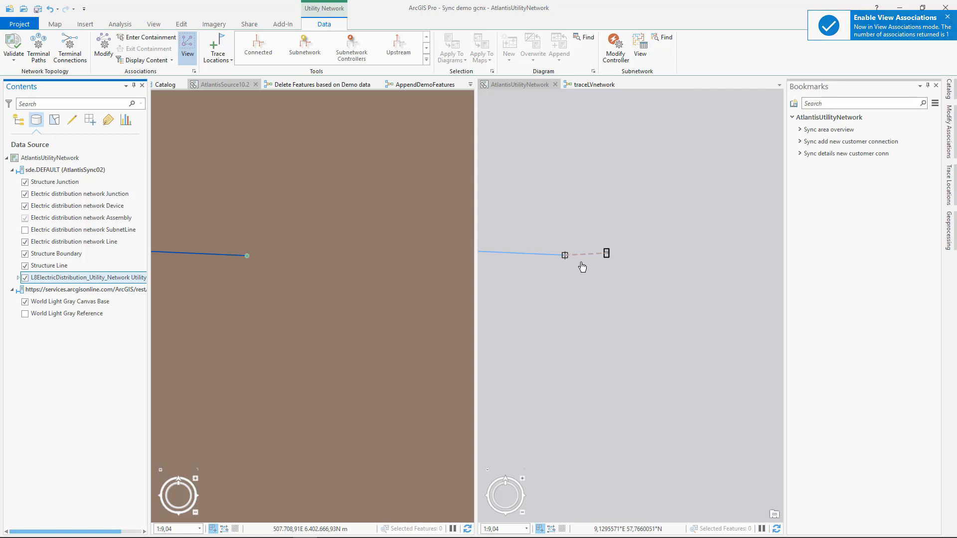
{"action": "scroll", "coordinate": [580, 264], "scroll_direction": "down", "scroll_amount": 3}
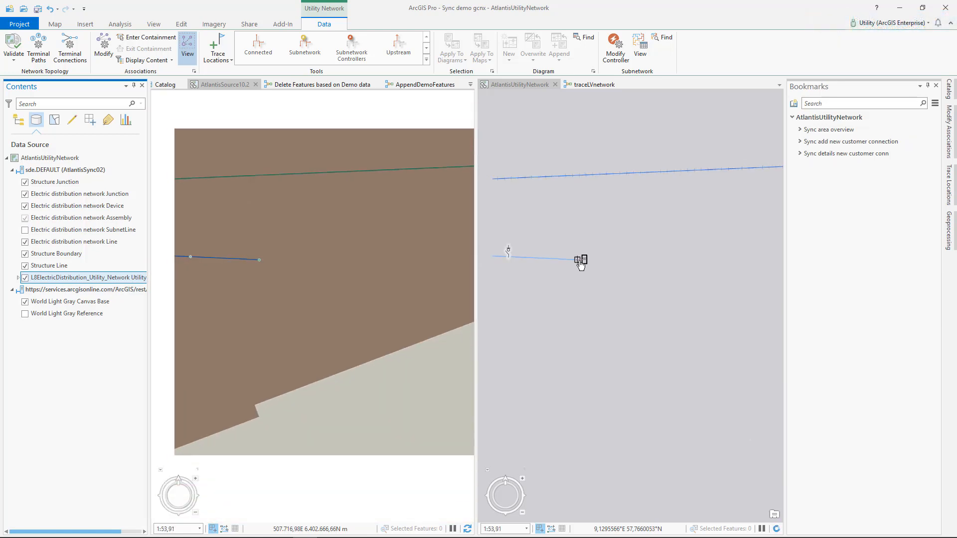
Run the traceLVnetwork model from the starting point near the substation and inspect the traced features around the new customer connection in the AtlantisUtilityNetwork map
{"action": "scroll", "coordinate": [580, 264], "scroll_direction": "down", "scroll_amount": 3}
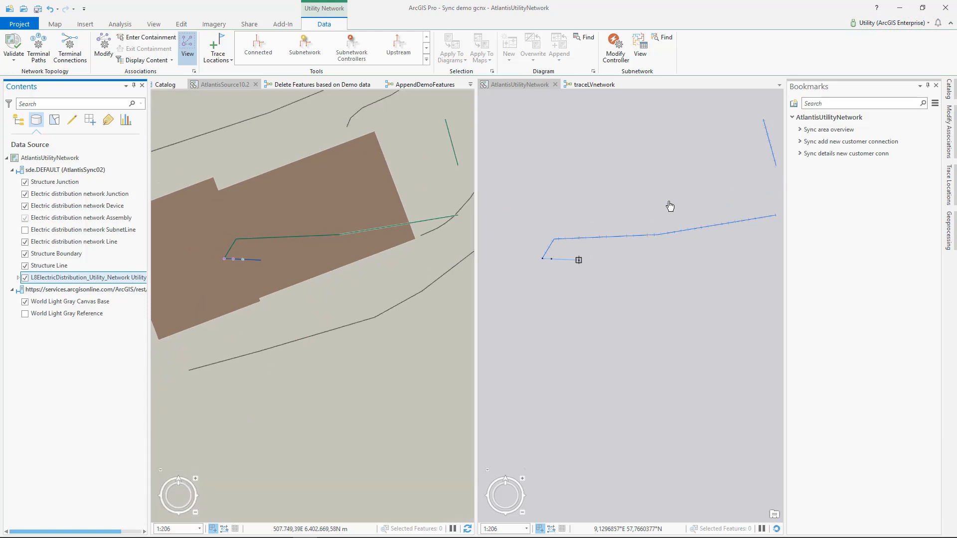
{"action": "scroll", "coordinate": [630, 257], "scroll_direction": "down", "scroll_amount": 2}
{"action": "scroll", "coordinate": [611, 216], "scroll_direction": "down", "scroll_amount": 4}
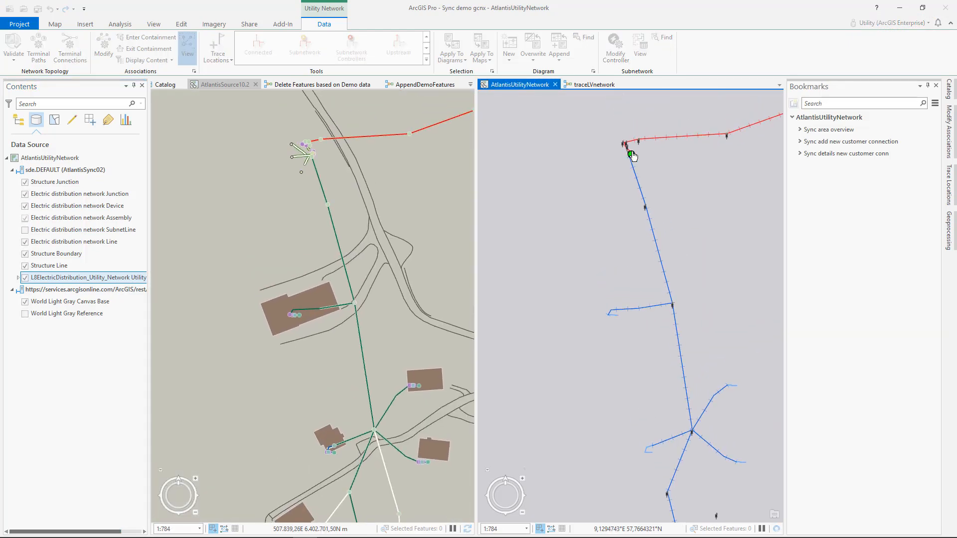
{"action": "left_click", "coordinate": [630, 153]}
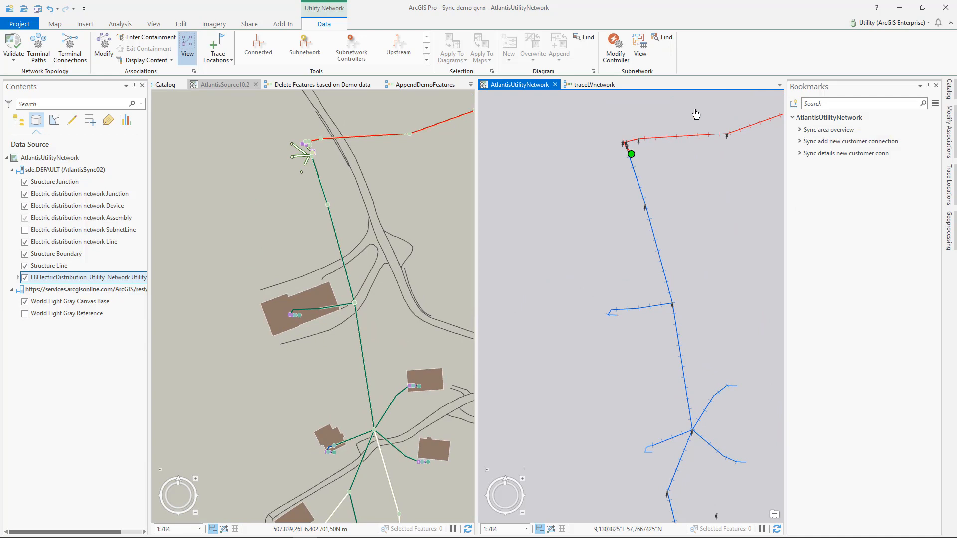
{"action": "left_click", "coordinate": [596, 85]}
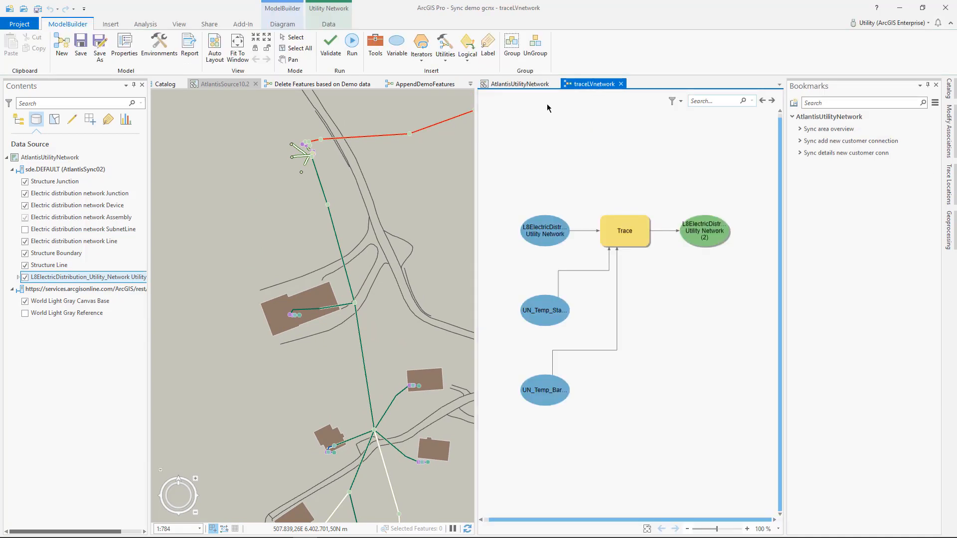
{"action": "left_click", "coordinate": [351, 48]}
{"action": "left_click", "coordinate": [528, 85]}
{"action": "scroll", "coordinate": [613, 331], "scroll_direction": "up", "scroll_amount": 3}
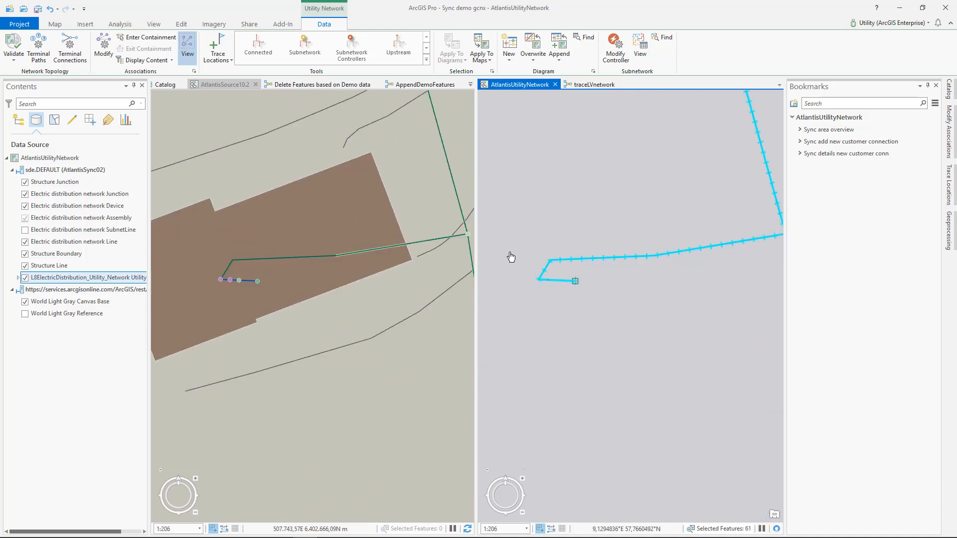
{"action": "scroll", "coordinate": [598, 297], "scroll_direction": "up", "scroll_amount": 2}
{"action": "left_click_drag", "start_coordinate": [620, 285], "coordinate": [664, 286]}
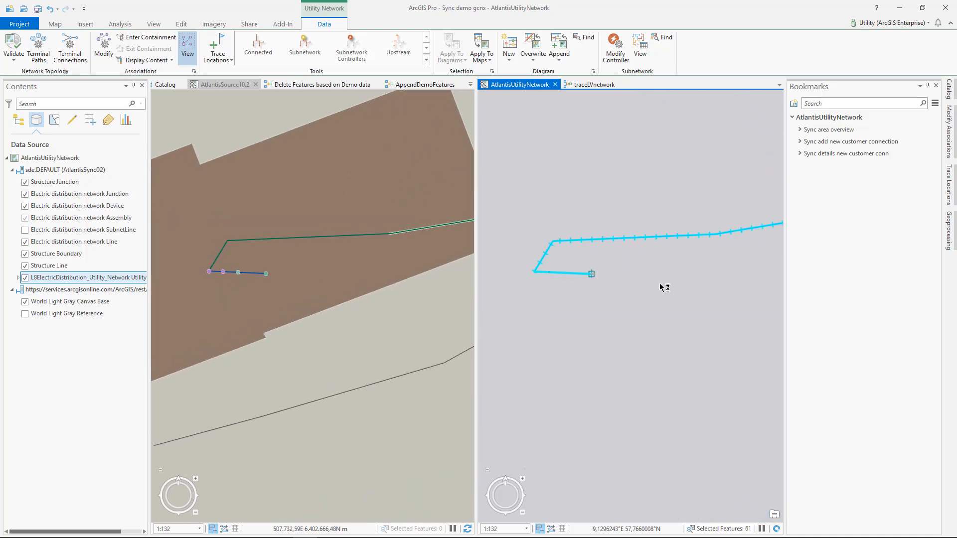